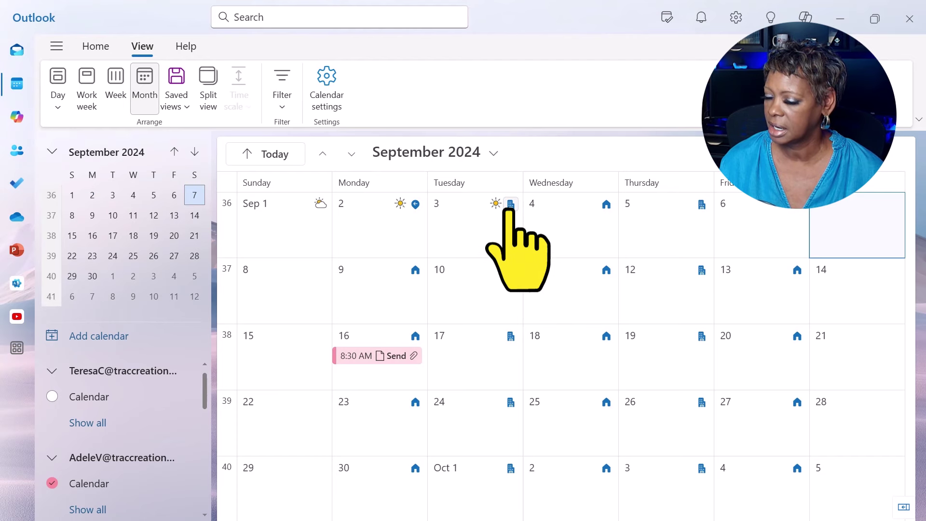
- Check September 3's work plan, then open September 4's plan: Remote 9:00 AM–4:00 PM
mouse_move(508, 208)
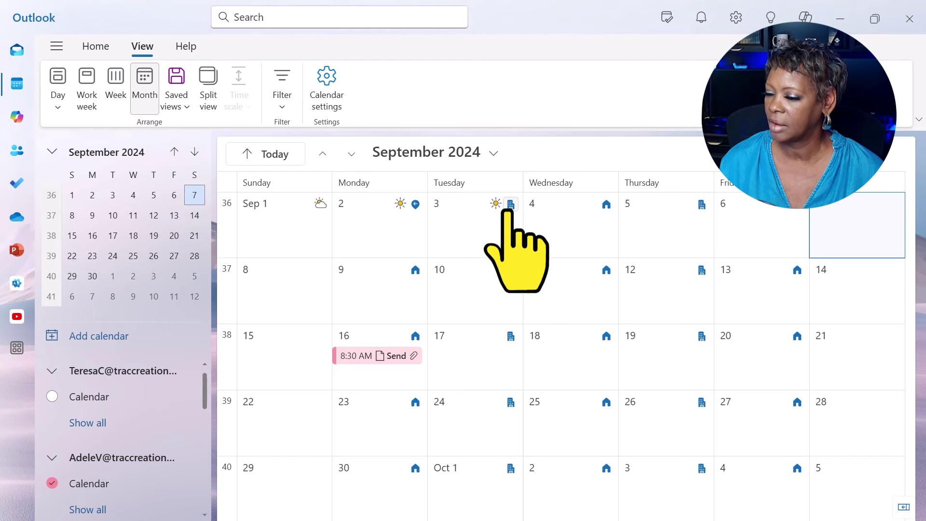
click(510, 205)
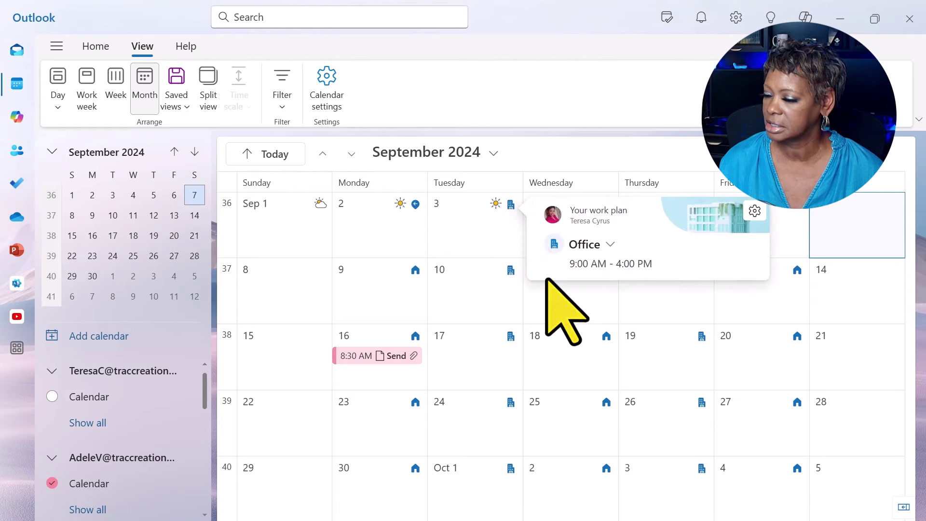
click(559, 285)
click(605, 204)
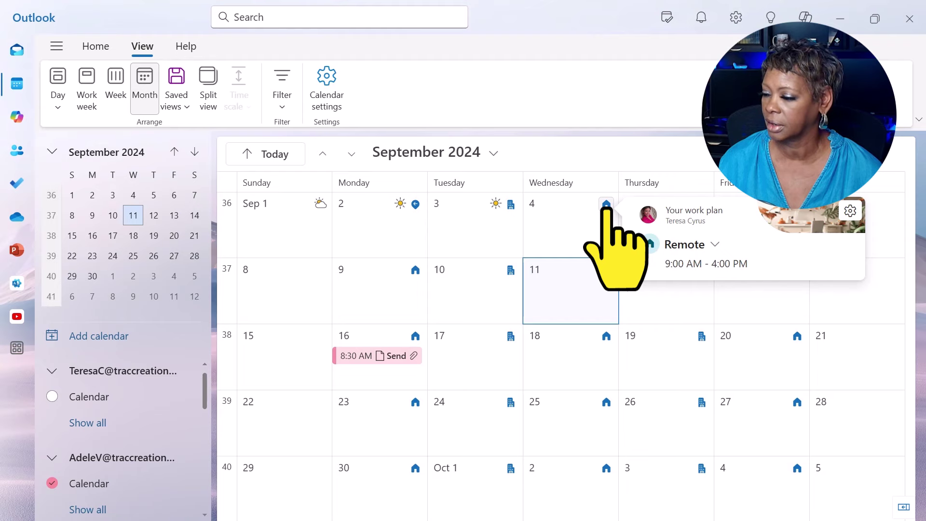
- Add a 4:30–5:00 PM Office block to Monday's work hours, save, then load another account's hours
click(849, 211)
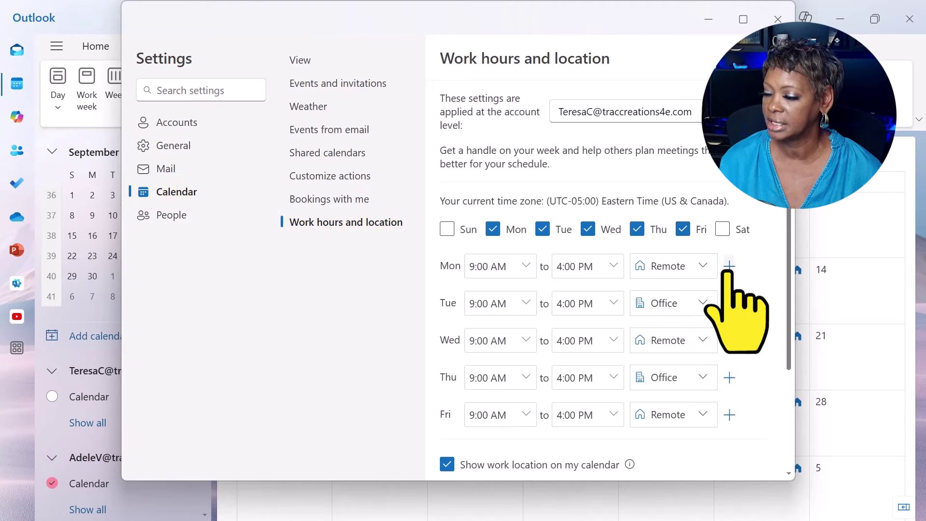
click(729, 266)
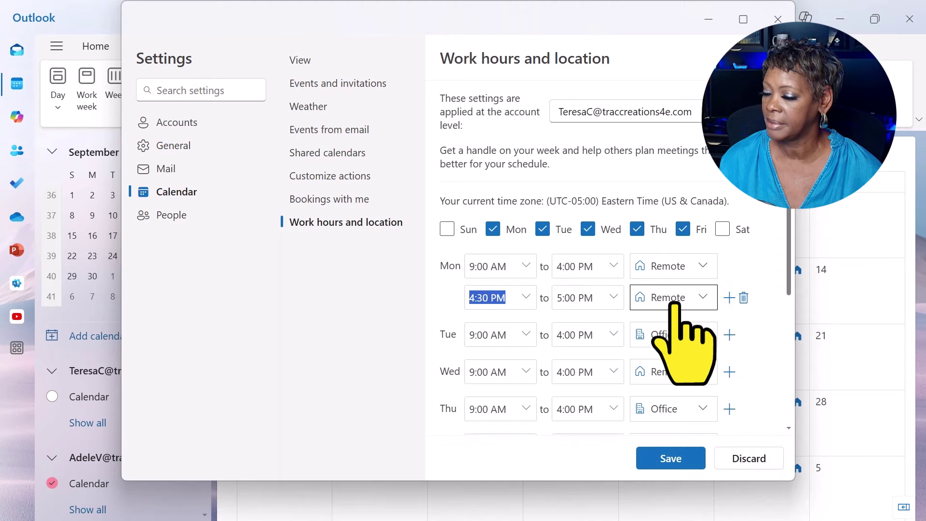
click(699, 296)
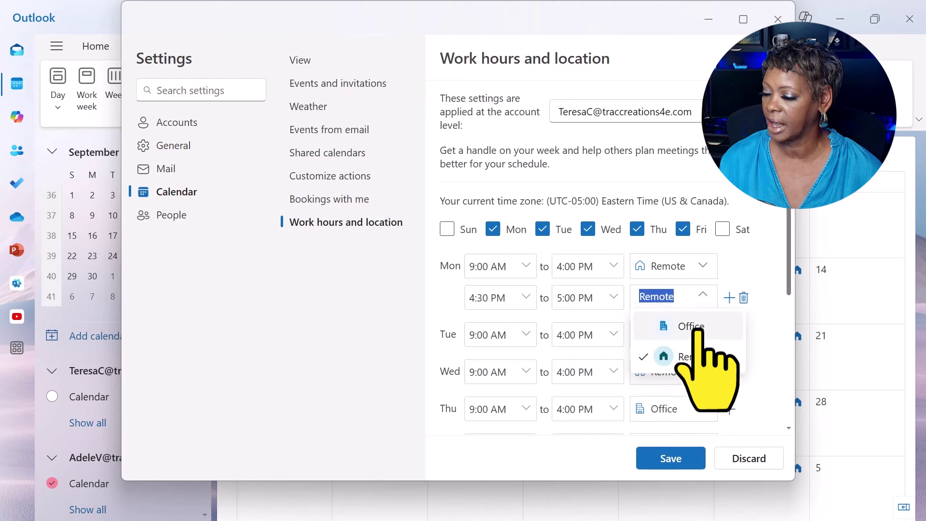
click(694, 327)
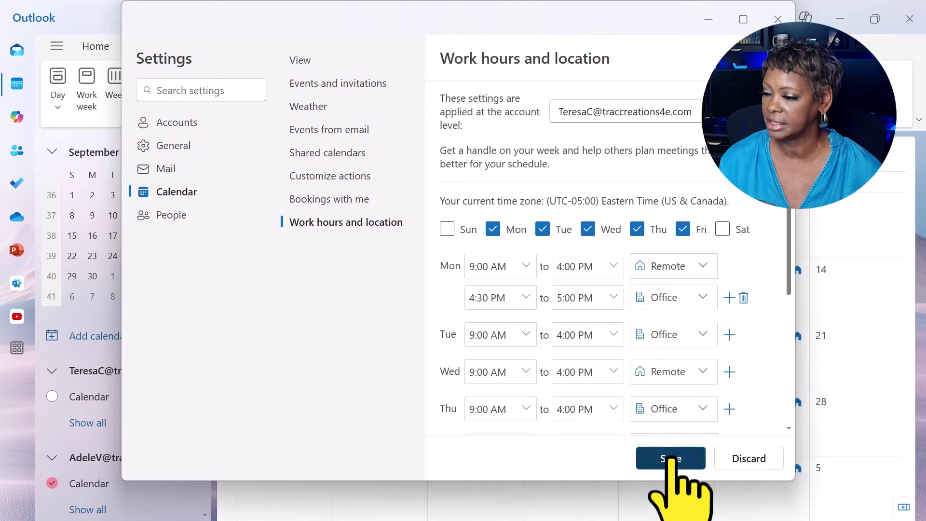
click(671, 458)
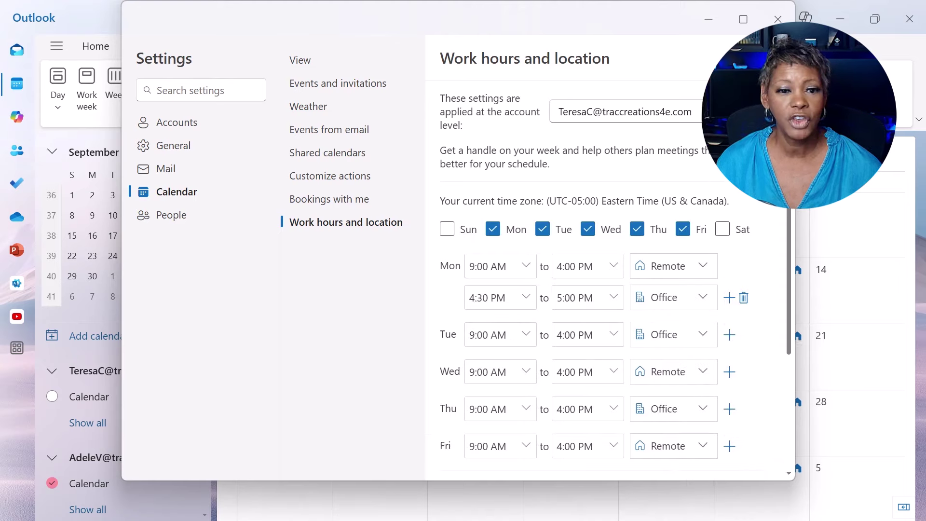
click(689, 111)
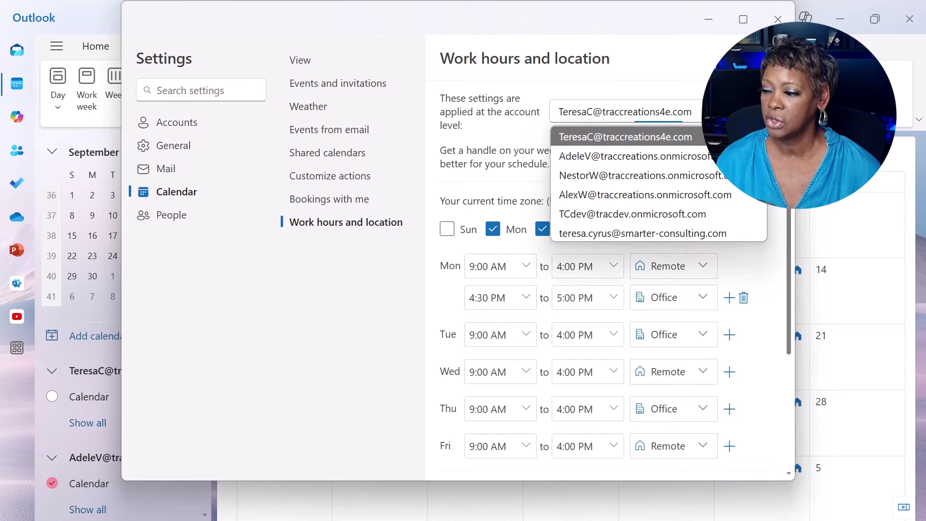
click(713, 159)
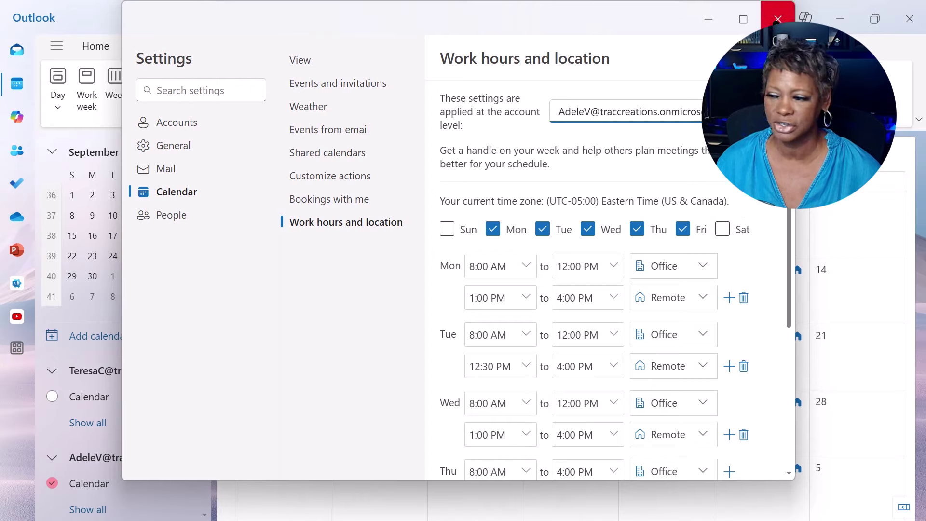
- Close Settings and briefly toggle the first account's calendar overlay on the September month view
click(777, 19)
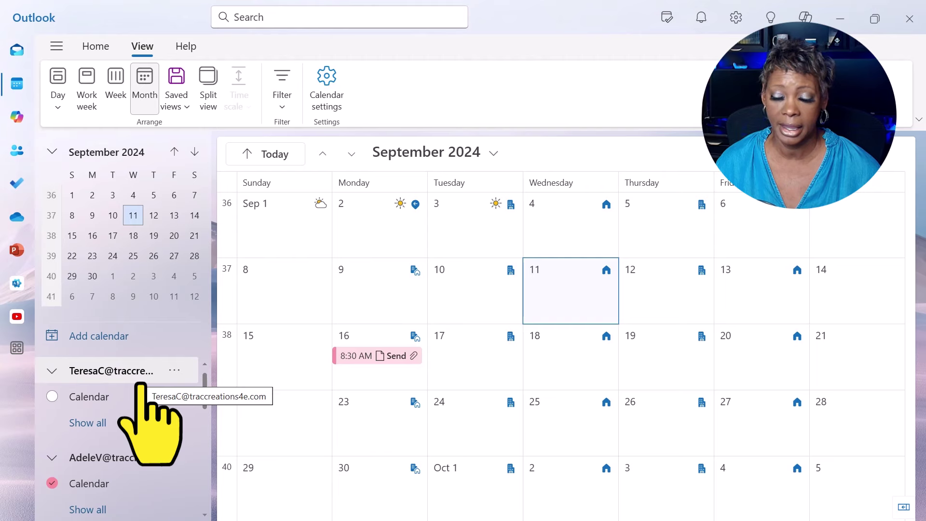
click(52, 397)
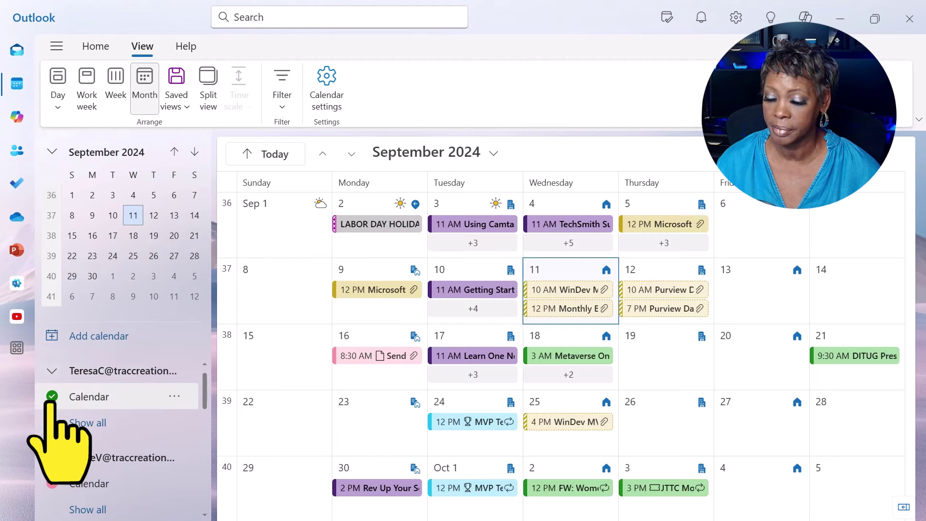
click(52, 397)
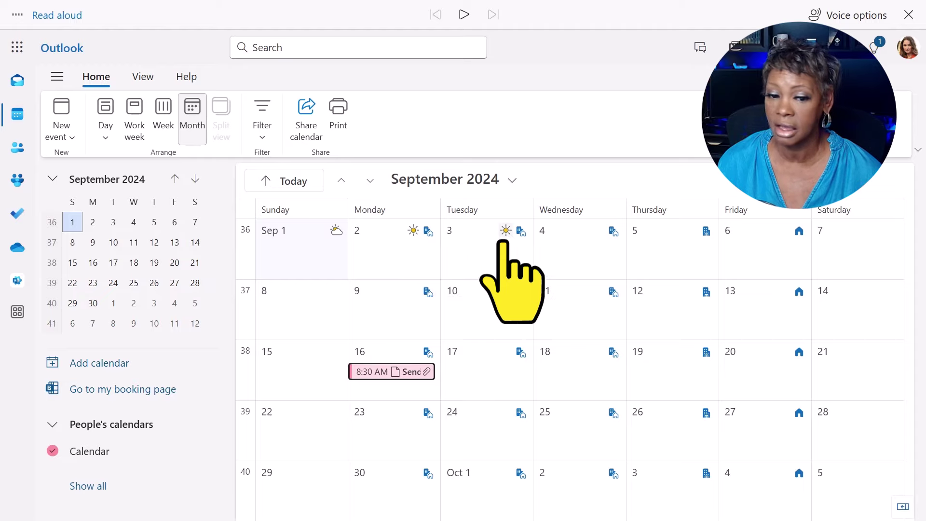
- Change the Office block in September 17's work plan to Remote and close the card
mouse_move(504, 242)
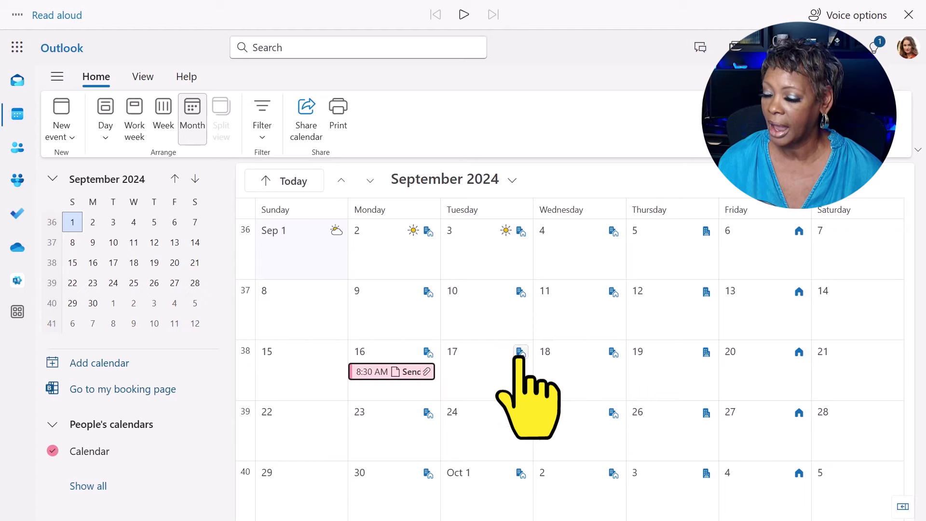
mouse_move(520, 353)
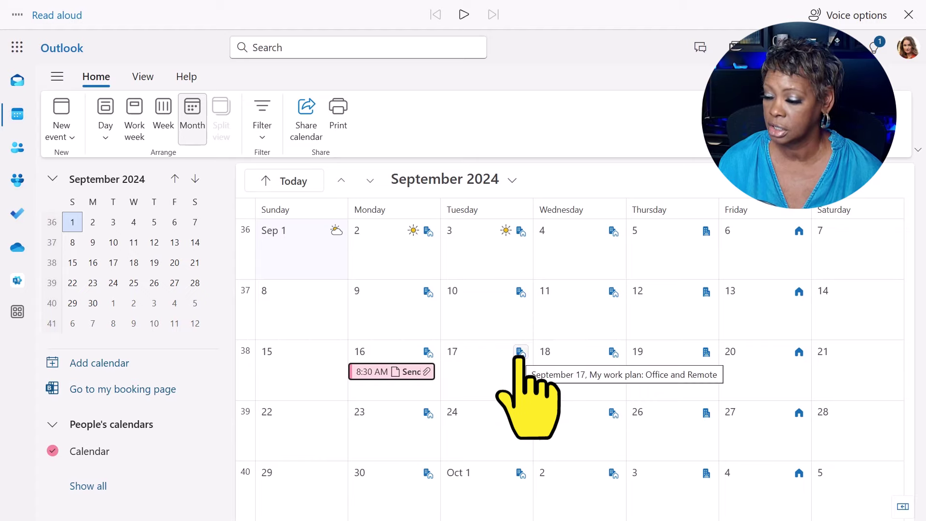
click(519, 352)
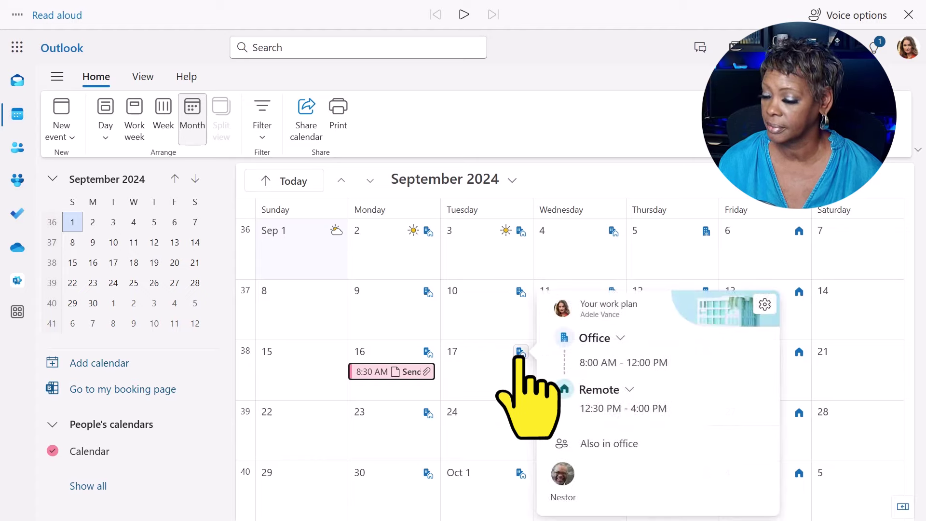
click(619, 339)
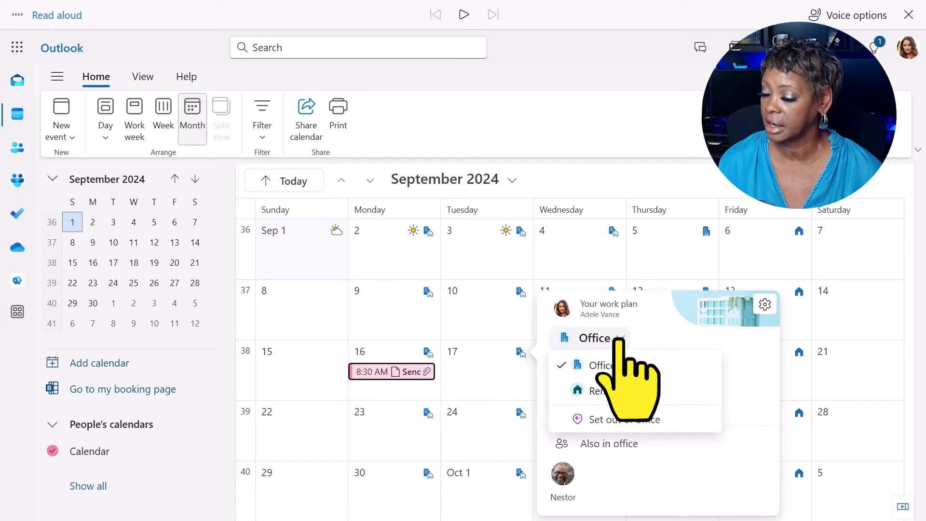
click(607, 391)
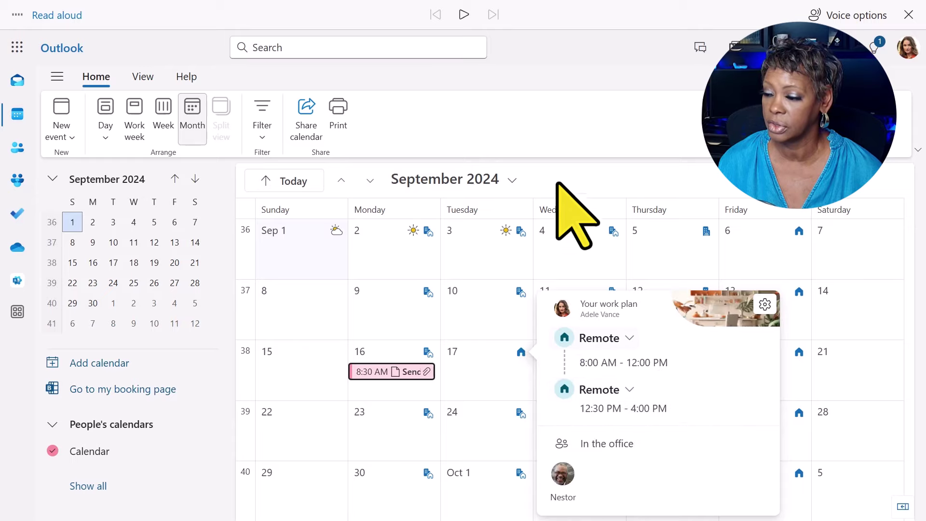
click(552, 140)
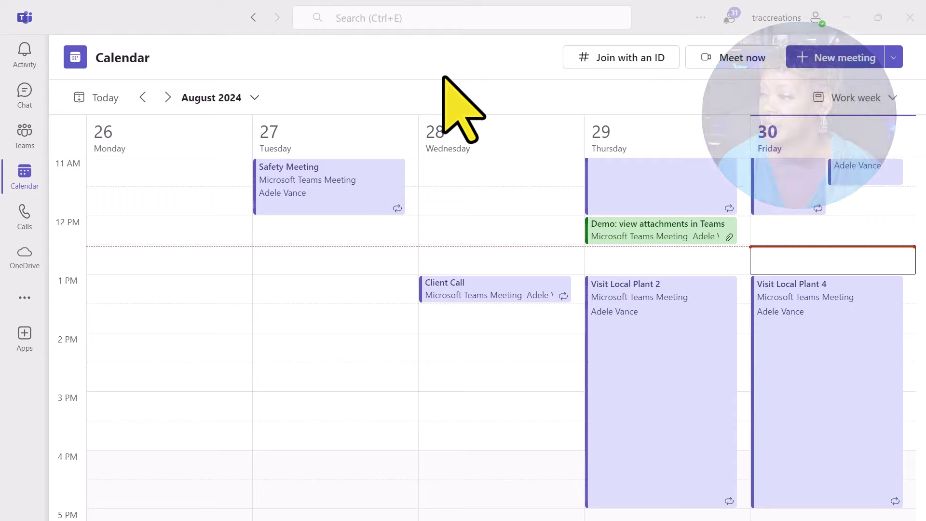
- Set today's work location to Office from the Teams account menu
click(776, 18)
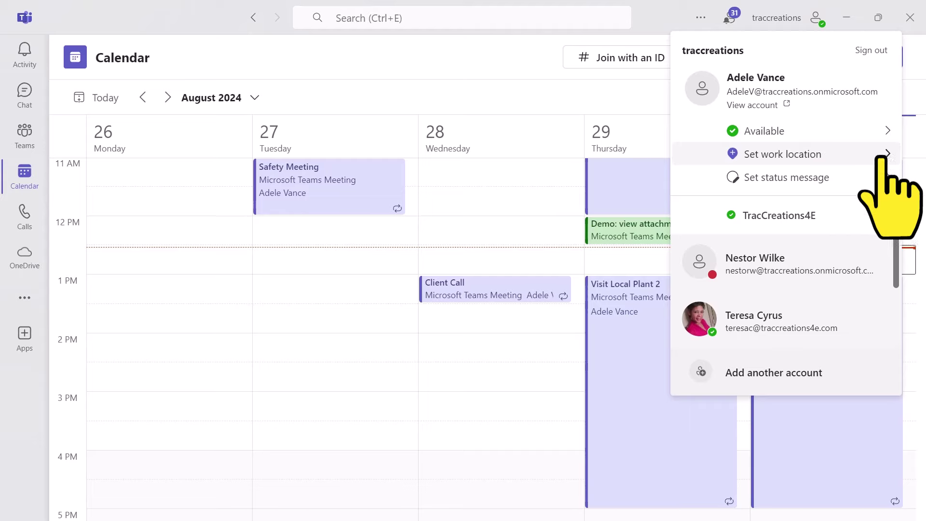
click(820, 154)
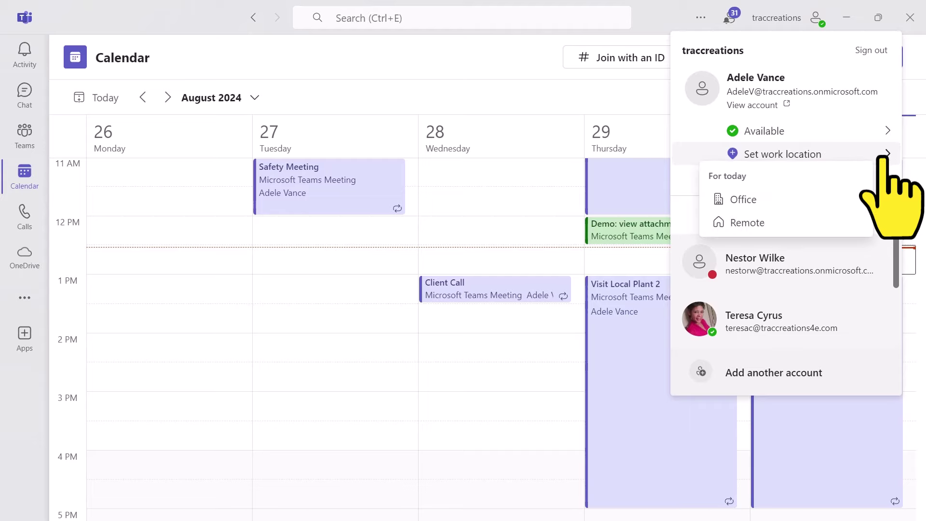
click(765, 206)
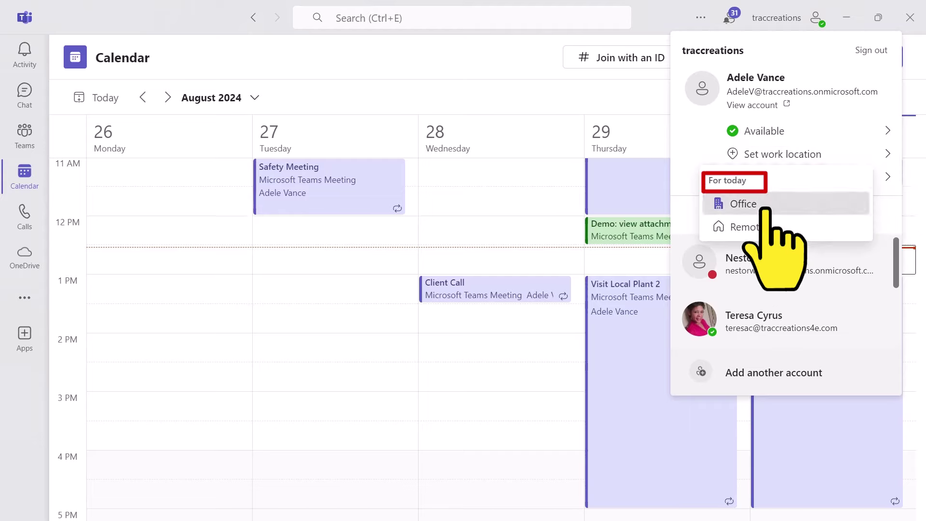
click(765, 206)
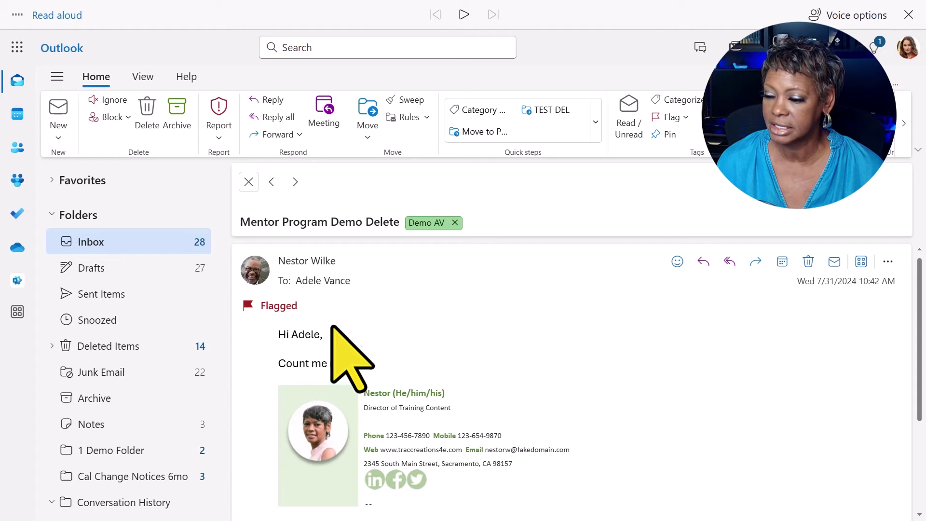
- Check the recipient's and sender's profile cards, noting Busy and Working remotely, then close them
click(337, 281)
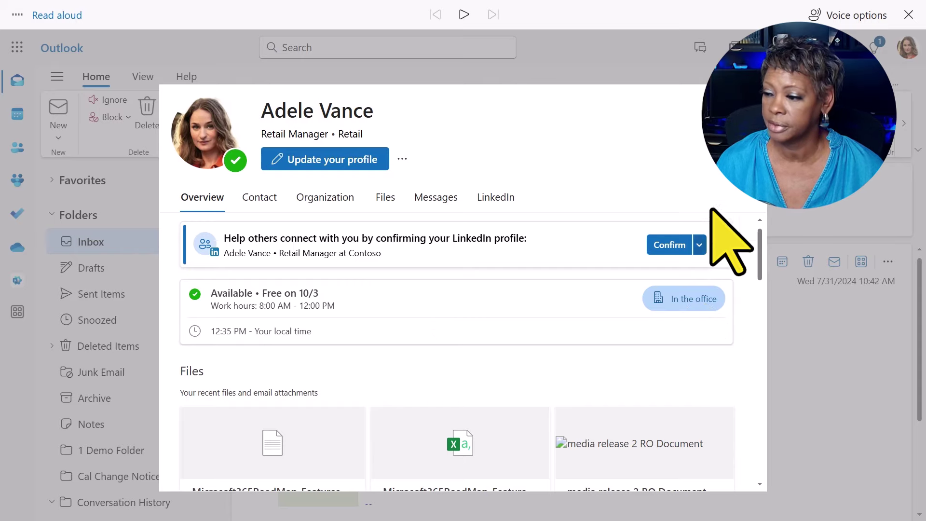
key(Escape)
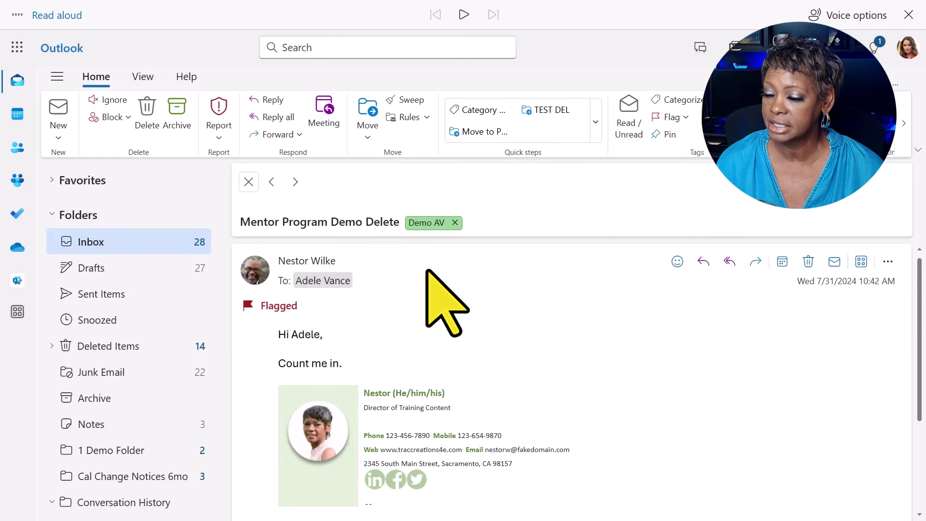
click(309, 263)
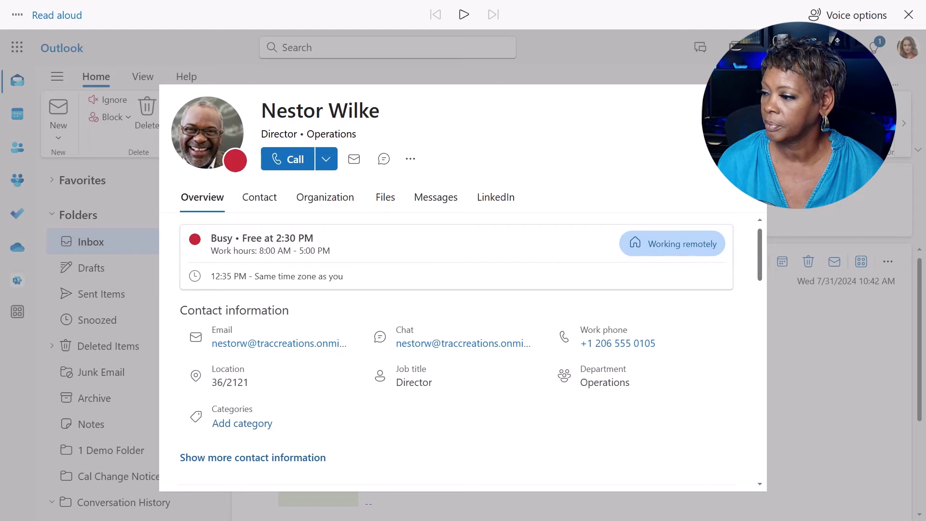
key(Escape)
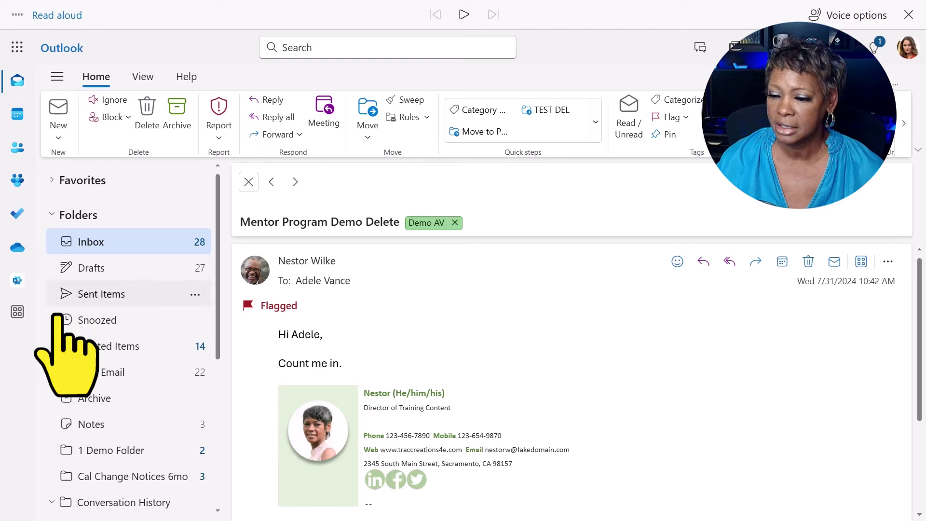
- Start a new calendar event, invite the sender from suggestions, and show suggested meeting times
click(59, 138)
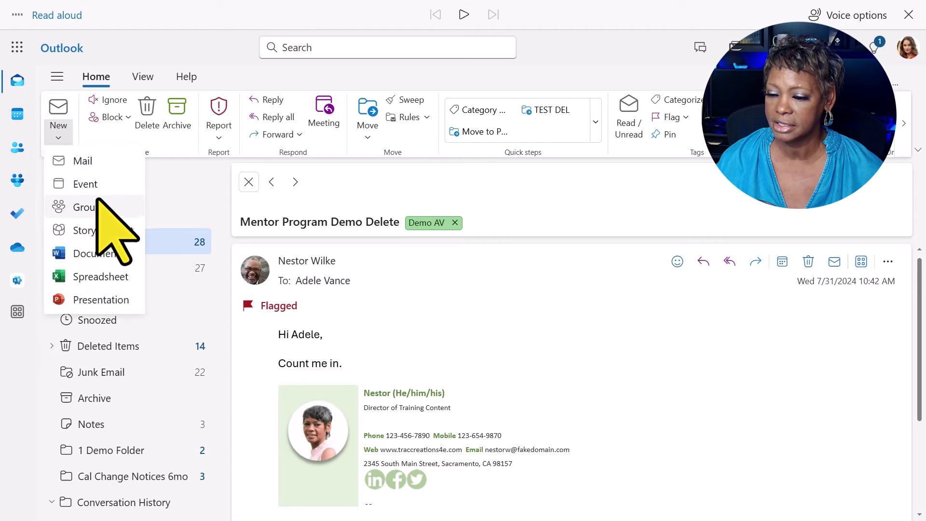
click(86, 183)
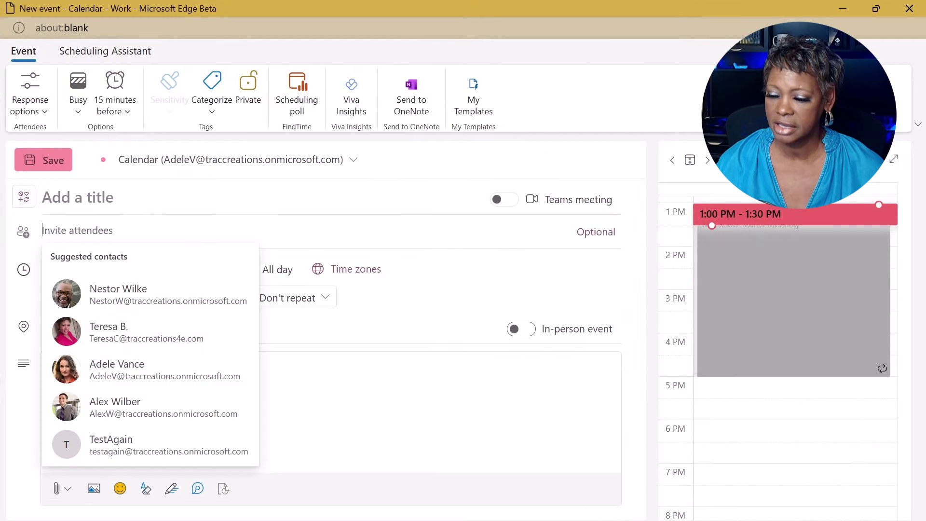
click(118, 297)
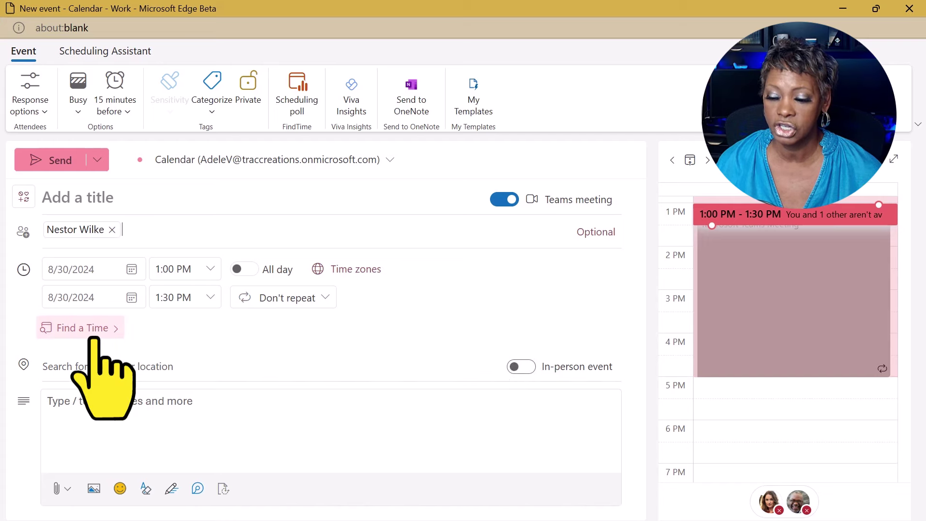
mouse_move(84, 334)
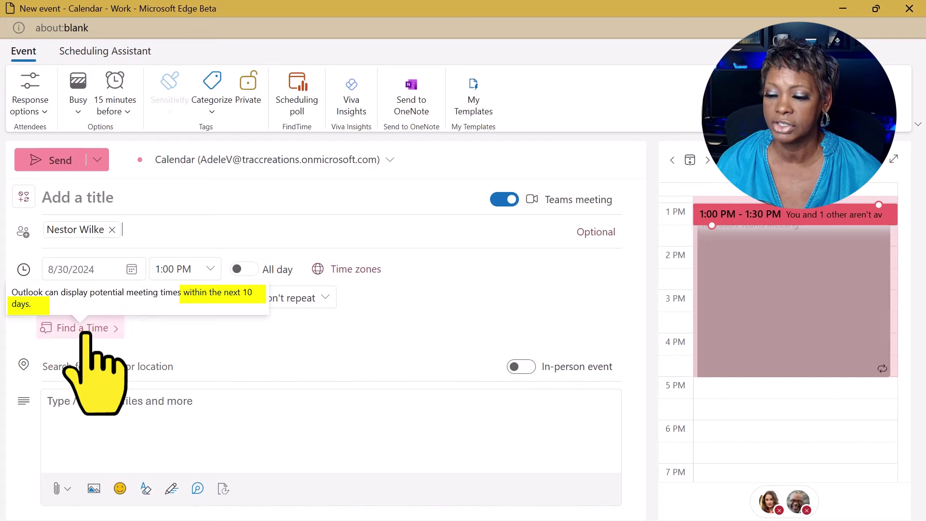
click(84, 329)
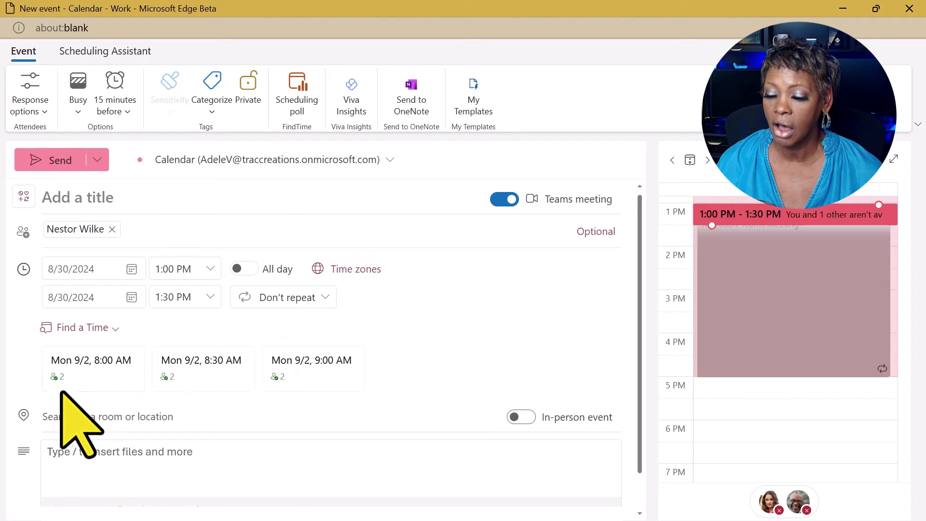
mouse_move(51, 381)
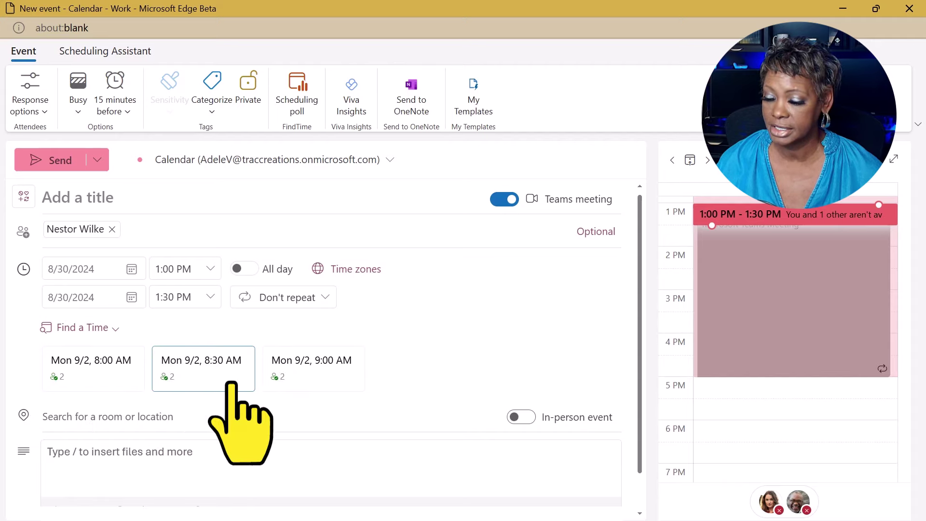
- Add the two other colleagues as attendees, bringing the meeting to three invitees
click(123, 230)
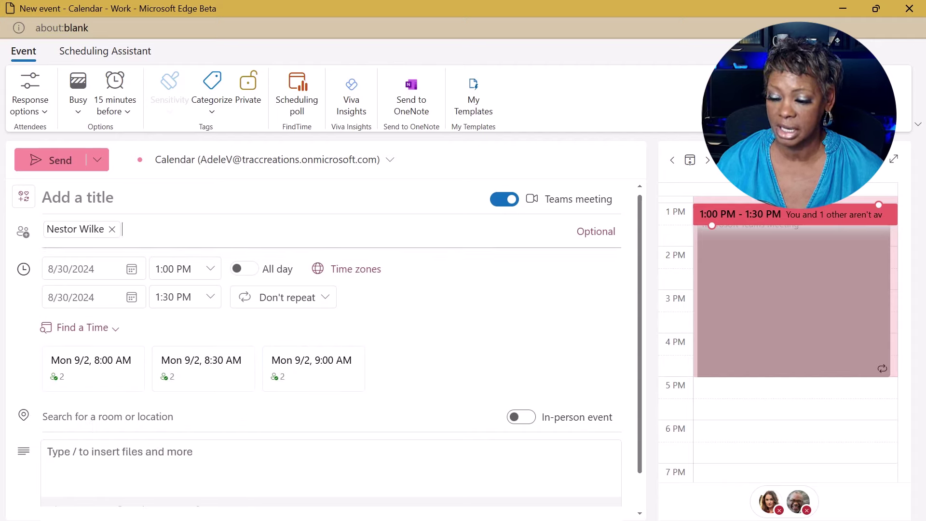
text(Alex)
key(Return)
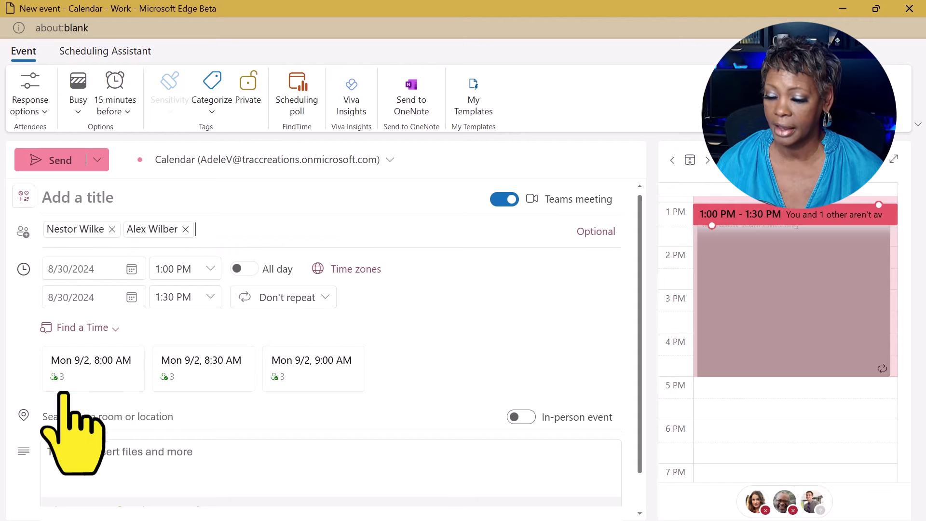
mouse_move(303, 383)
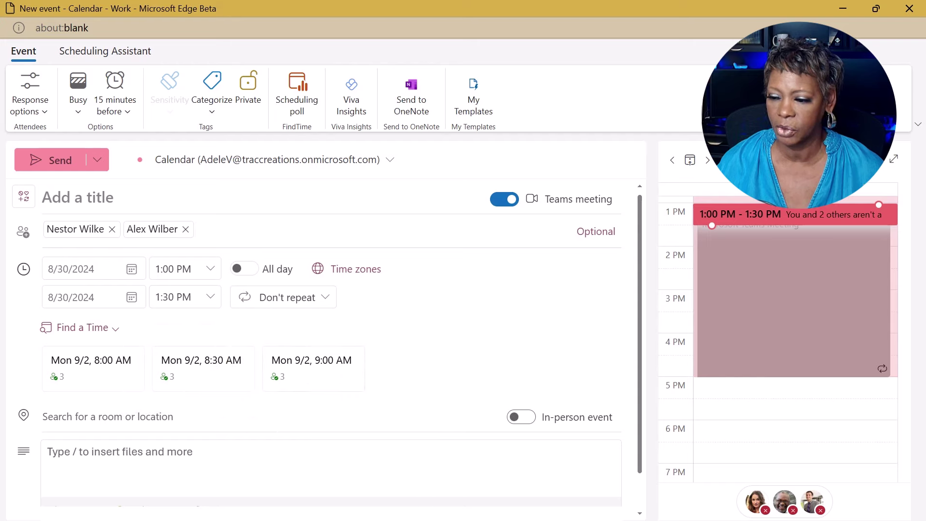
click(196, 229)
text(Teresa B.)
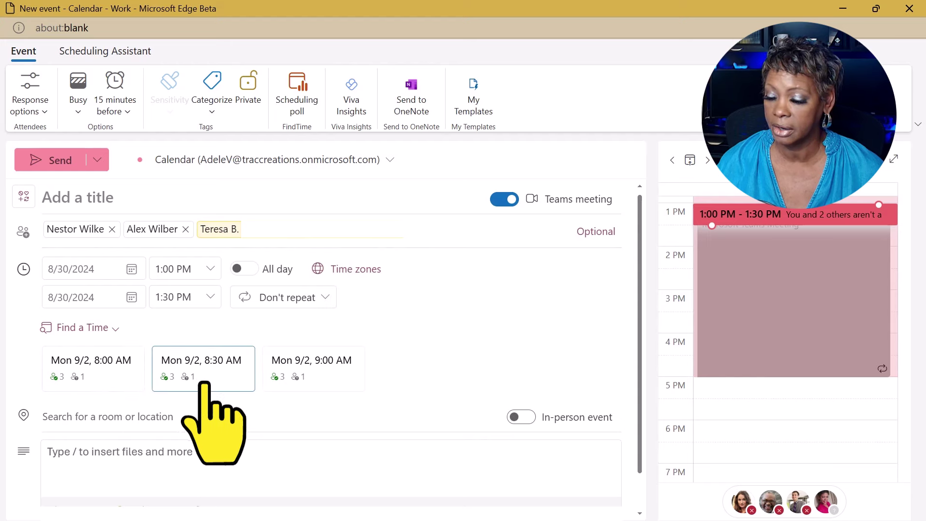
mouse_move(305, 382)
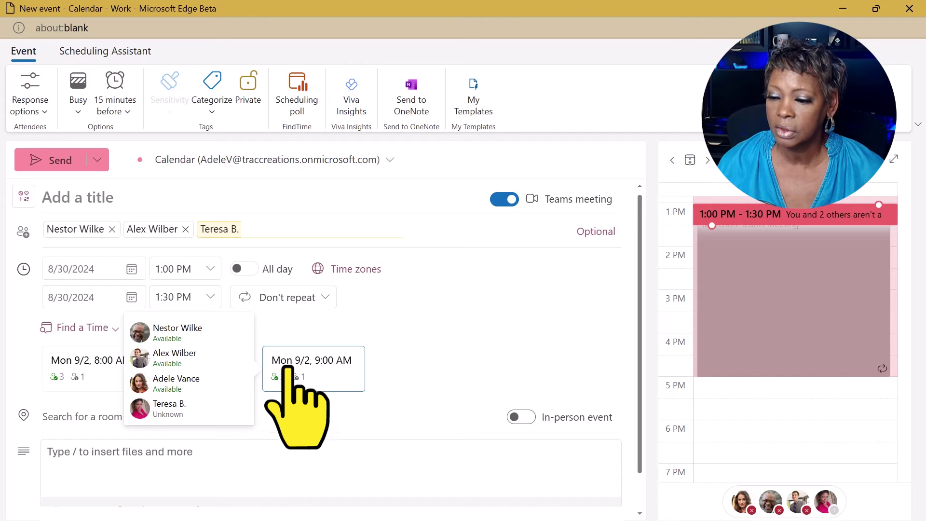
- Compare attendees in the Scheduling Assistant and move the meeting to September 6, 2024
click(110, 52)
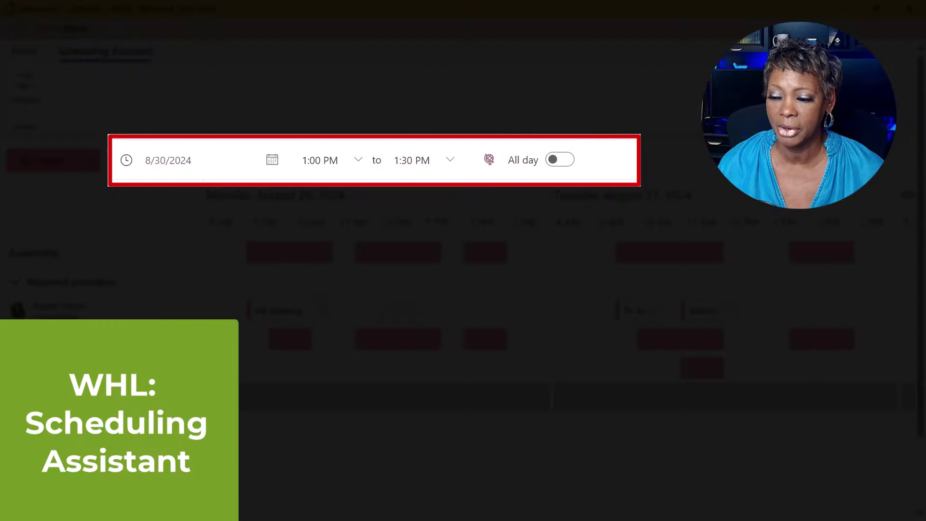
click(167, 160)
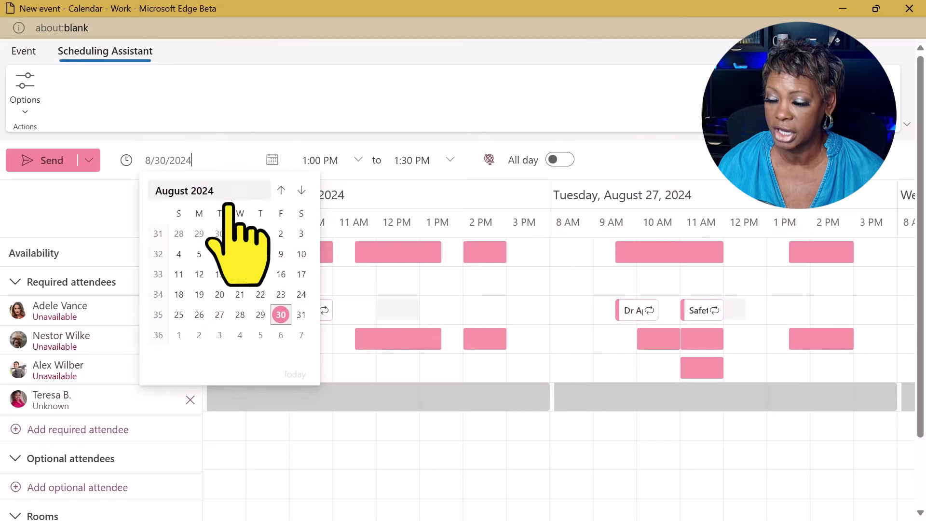
click(279, 336)
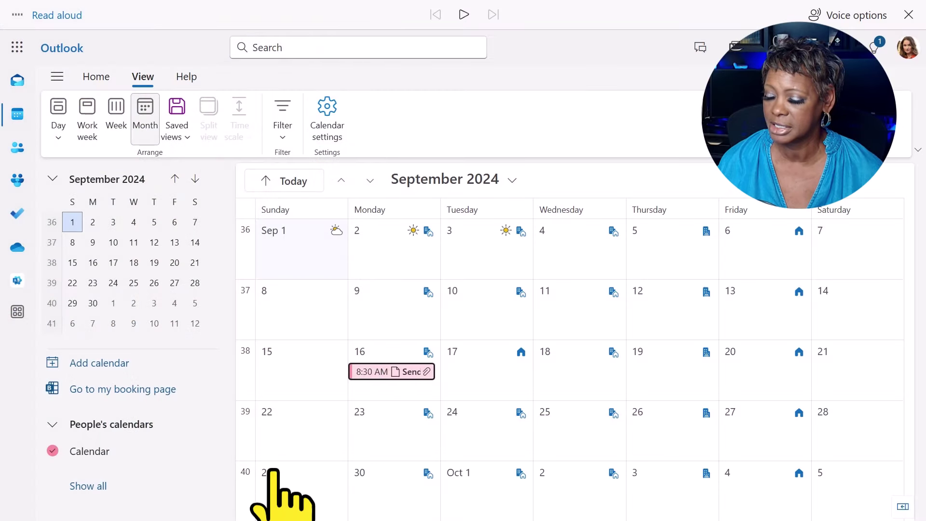
- Open the 8:30 AM September 16 meeting and send the update only to added/removed attendees
click(375, 372)
click(487, 487)
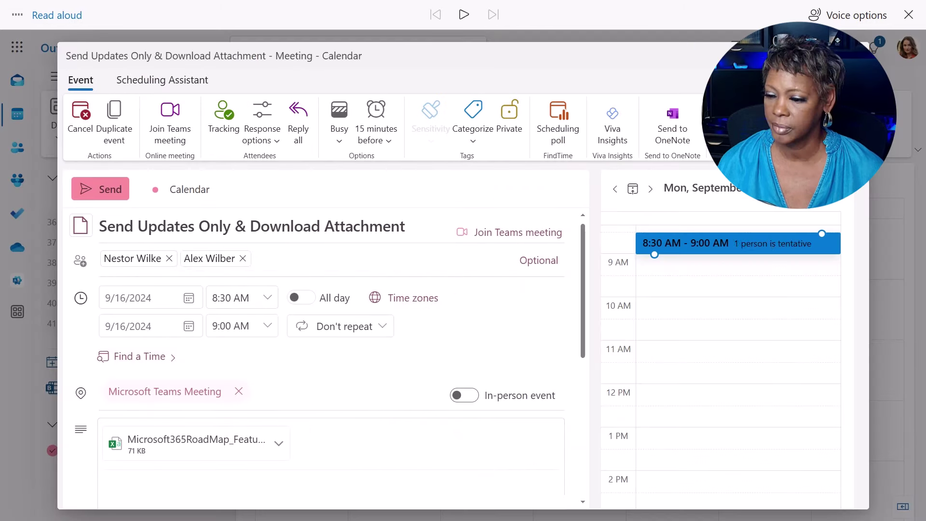
click(99, 189)
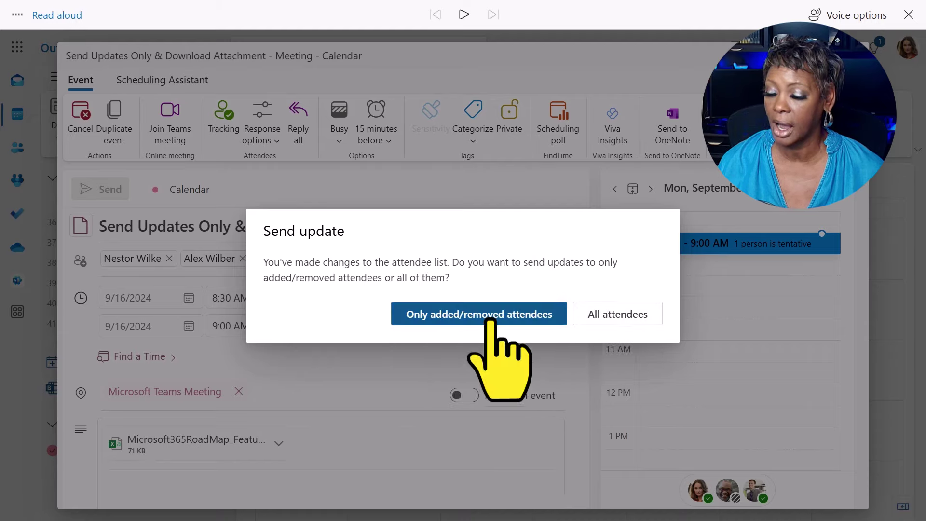
click(475, 317)
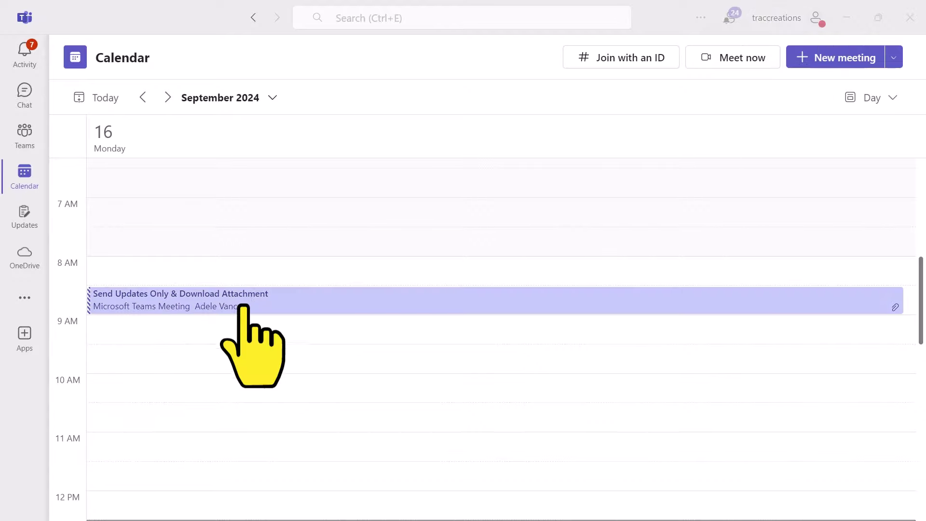
- Open the meeting's full details in Teams and show the Microsoft365RoadMap_Features attachment's Download option
click(305, 303)
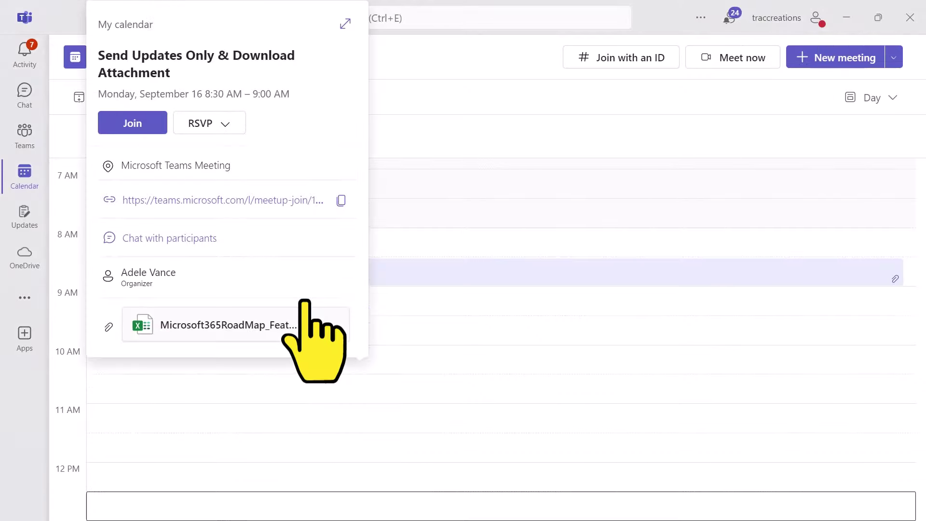
click(346, 23)
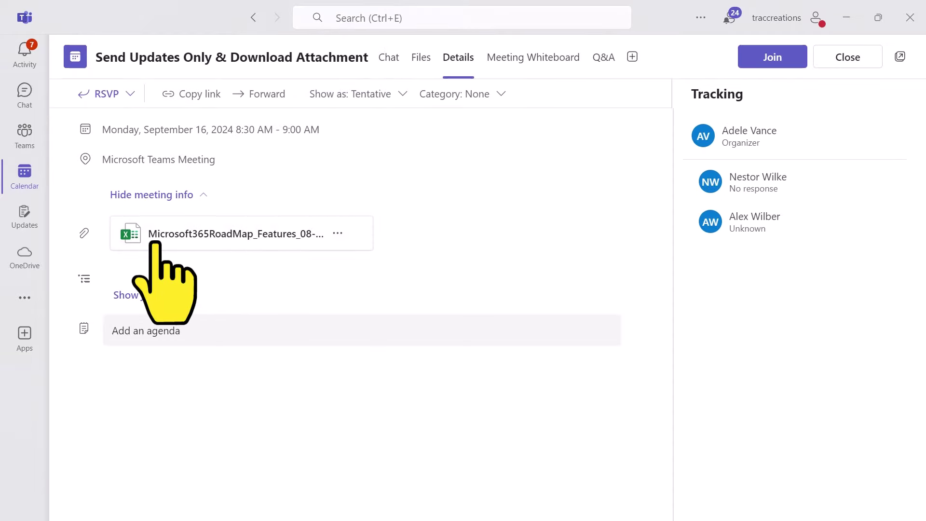
click(329, 233)
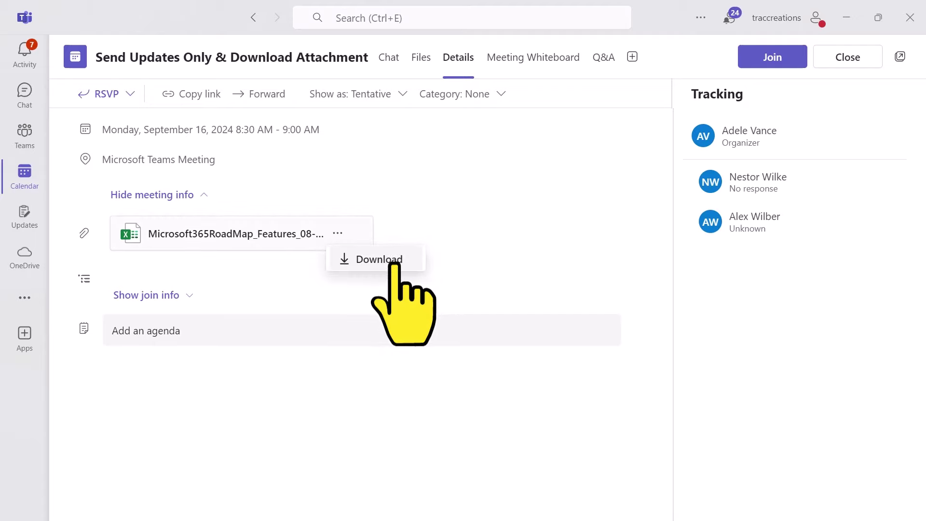